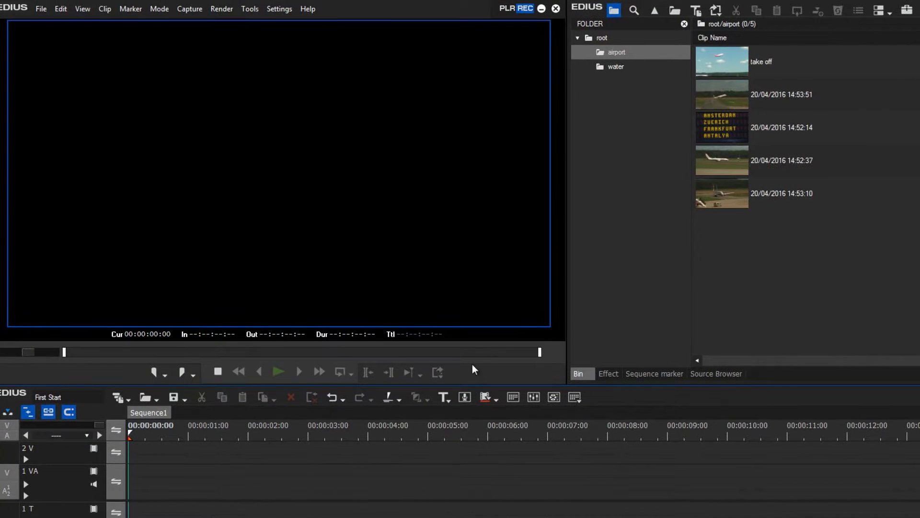
Step: Load the 'take off' clip into the player and set its out point at 00:08:10:14
double_click(740, 59)
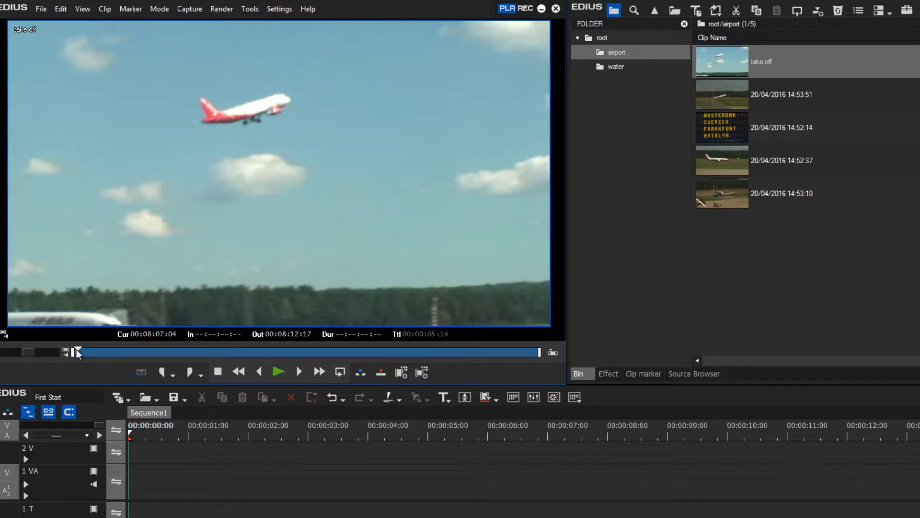
drag(89, 351, 116, 354)
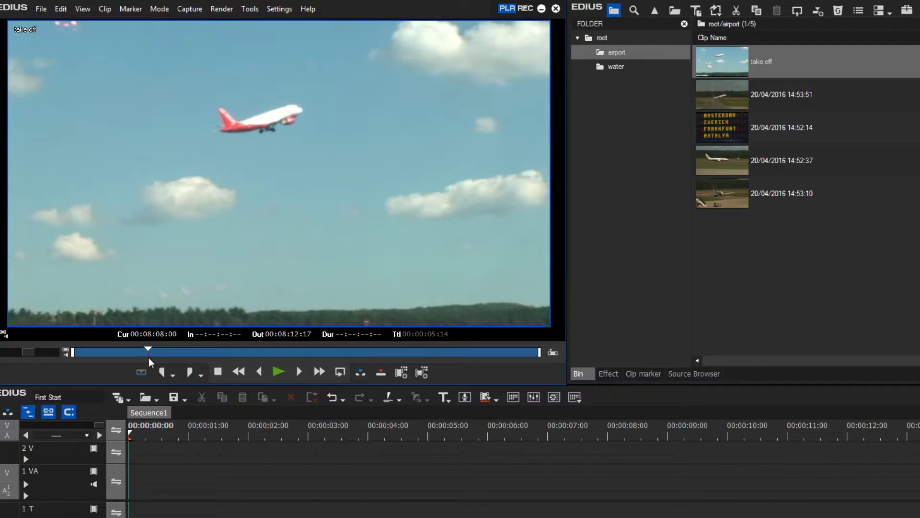
mouse_move(116, 355)
mouse_down()
mouse_move(290, 368)
mouse_move(480, 363)
mouse_move(386, 358)
mouse_up()
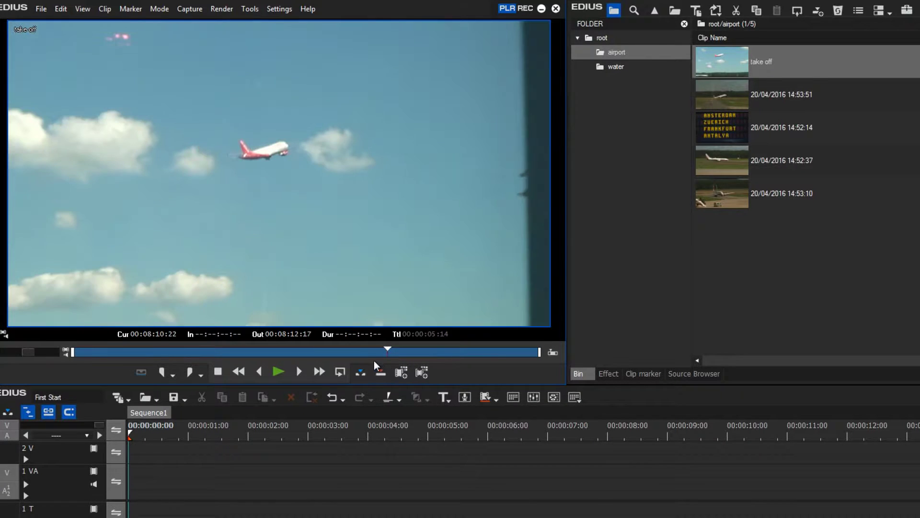
drag(386, 348, 361, 346)
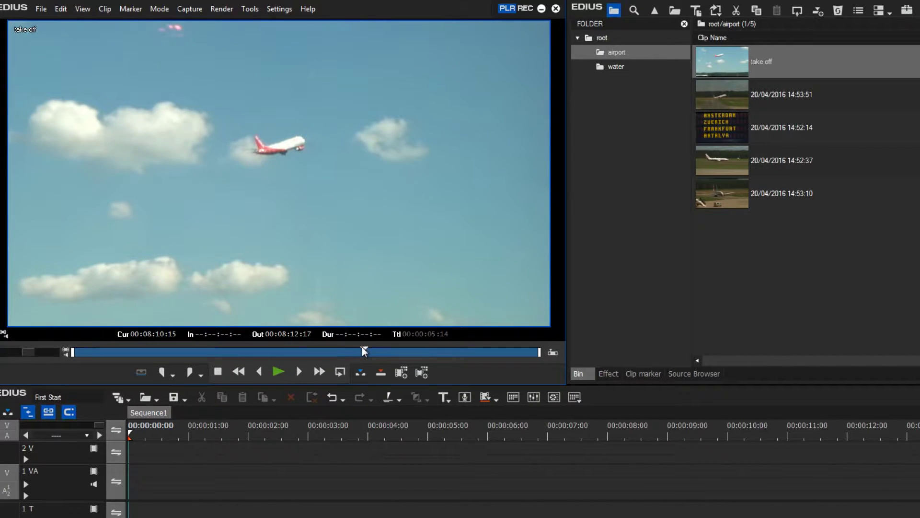
click(189, 373)
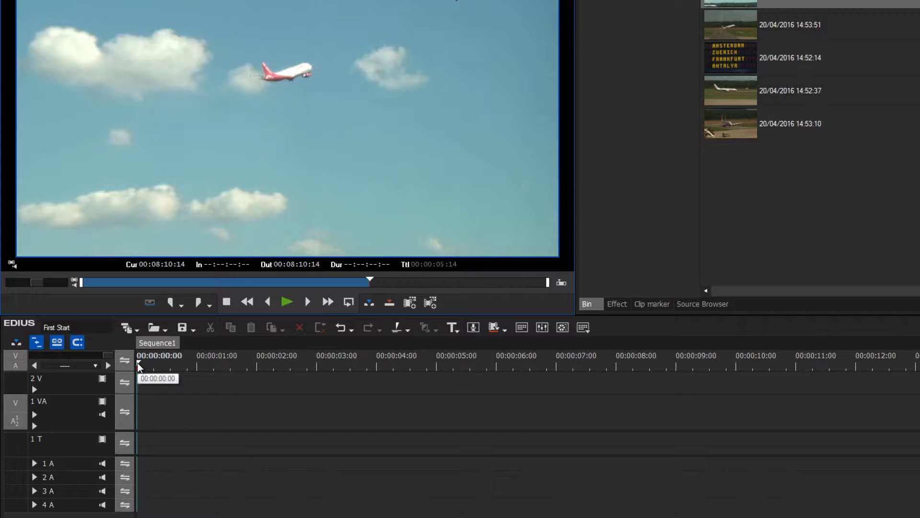
Step: Move the timeline position to about two and seven seconds, then back to 00:00:00:00
click(261, 362)
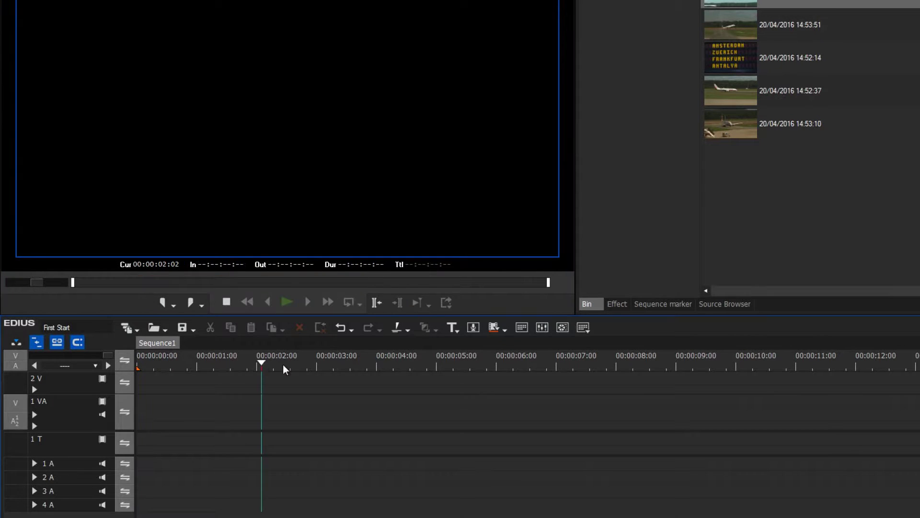
click(418, 363)
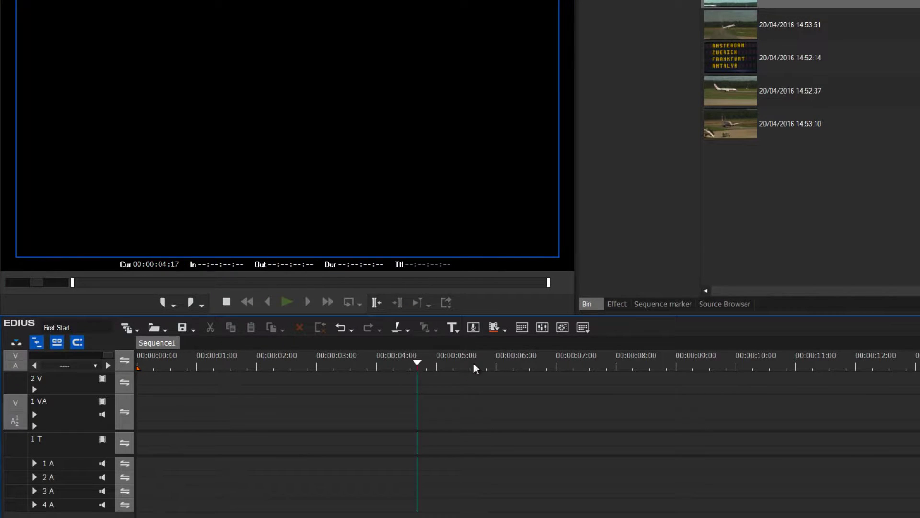
click(587, 365)
key(Home)
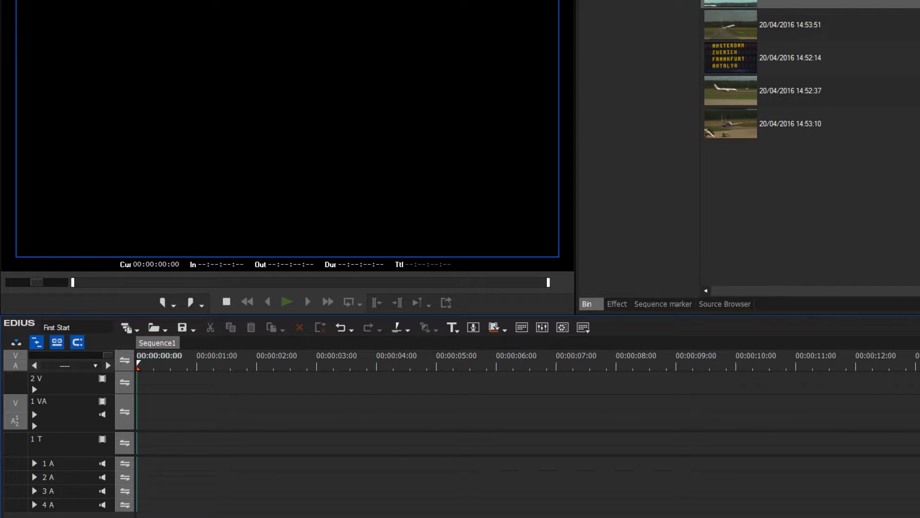
Step: Reload 'take off', route its audio to 1VA, and overwrite it at the timeline start
double_click(764, 1)
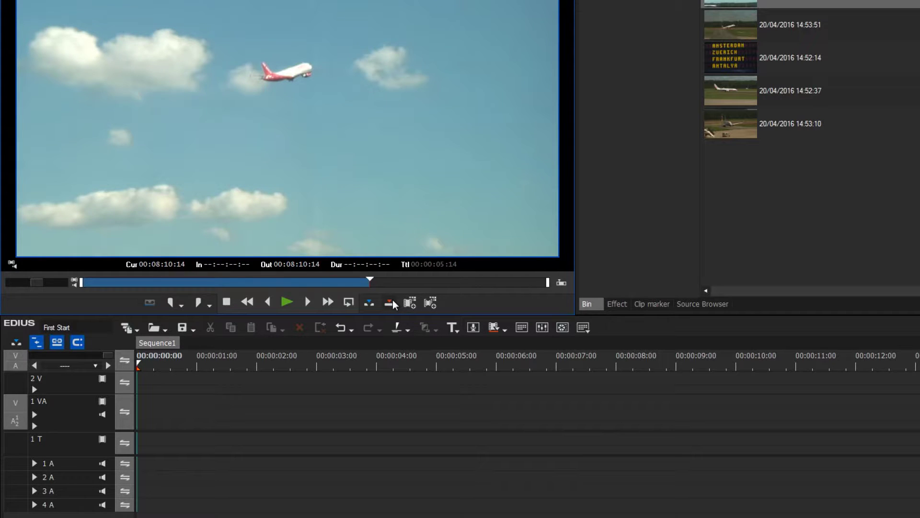
click(14, 414)
click(392, 304)
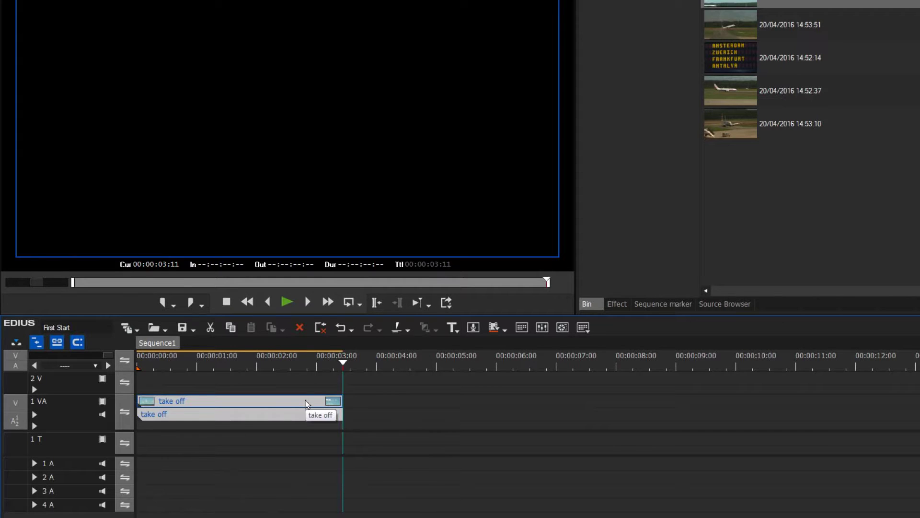
drag(167, 365, 130, 367)
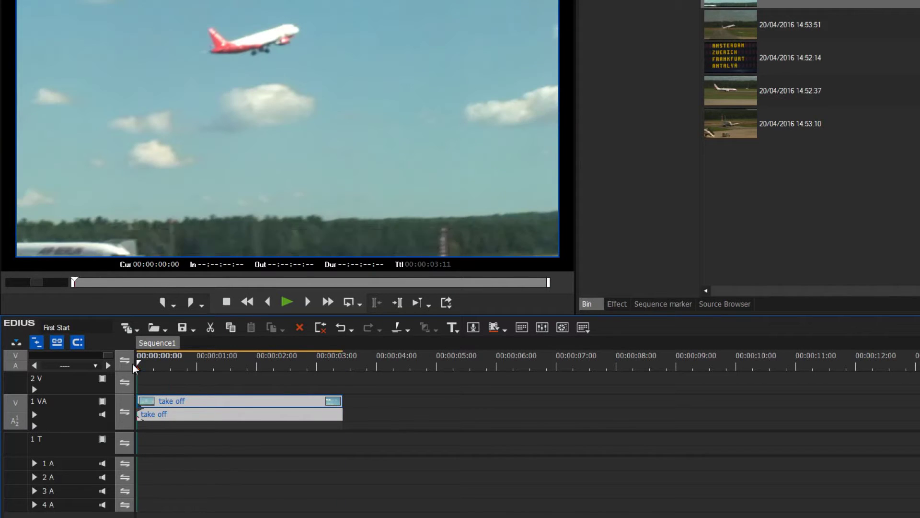
click(287, 302)
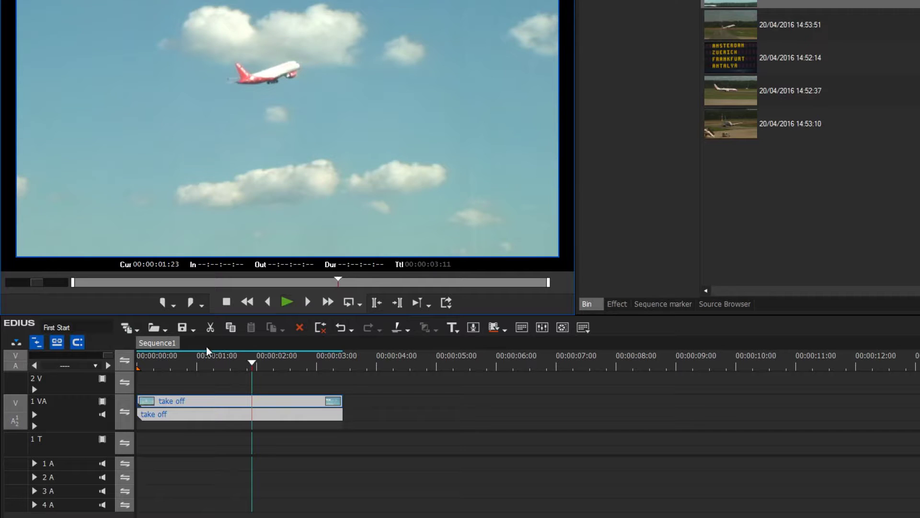
drag(174, 363, 135, 365)
click(285, 306)
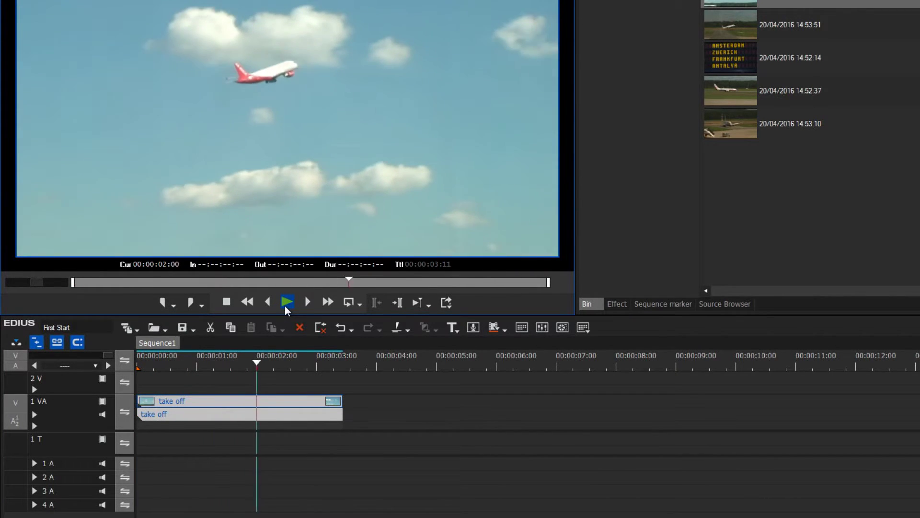
click(286, 306)
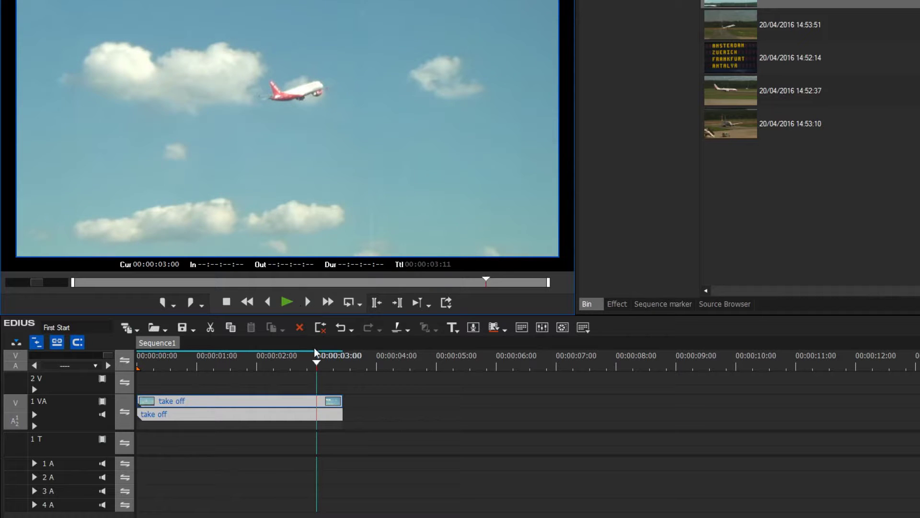
drag(318, 362, 340, 363)
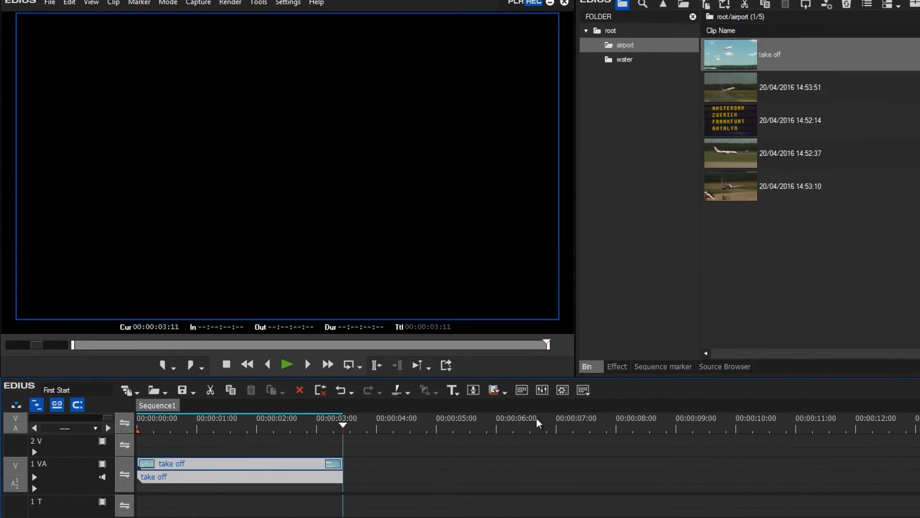
Step: Load the 20/04/2016 14:52:14 departure-board clip and set its out point at 00:08:44:17
click(812, 137)
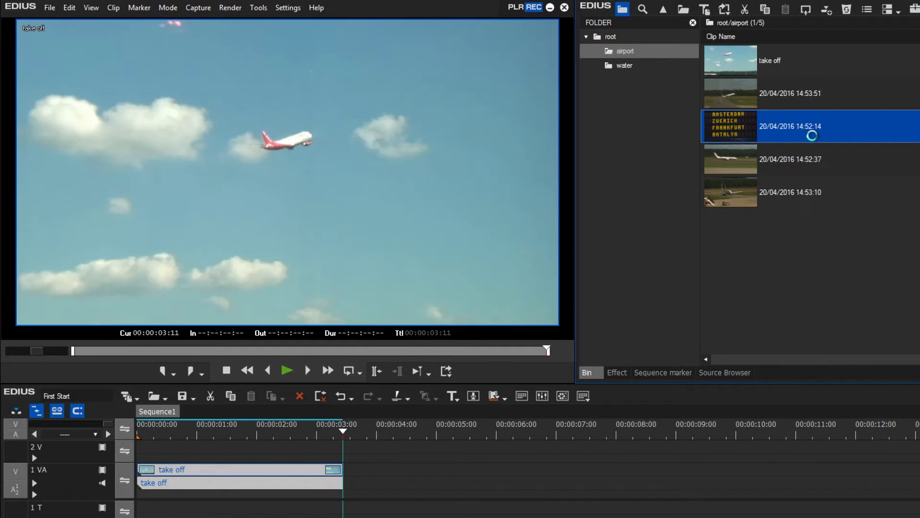
double_click(813, 136)
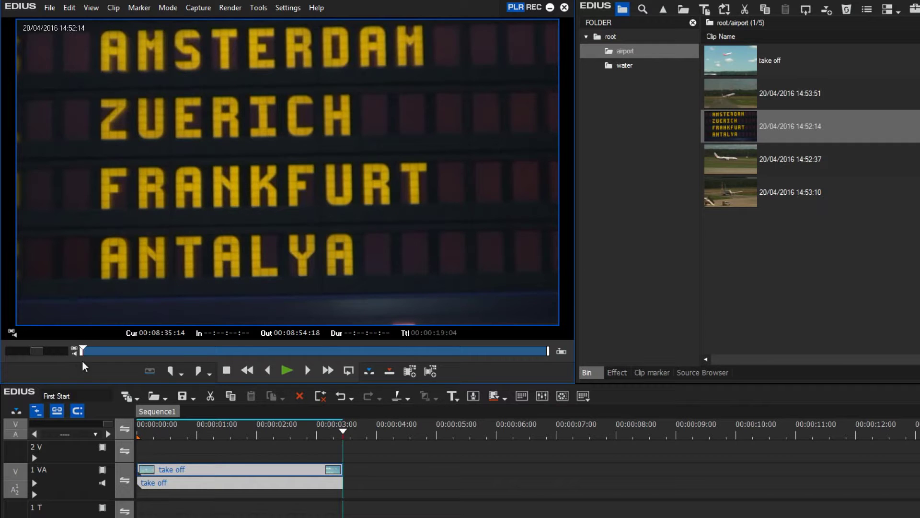
drag(83, 350, 288, 351)
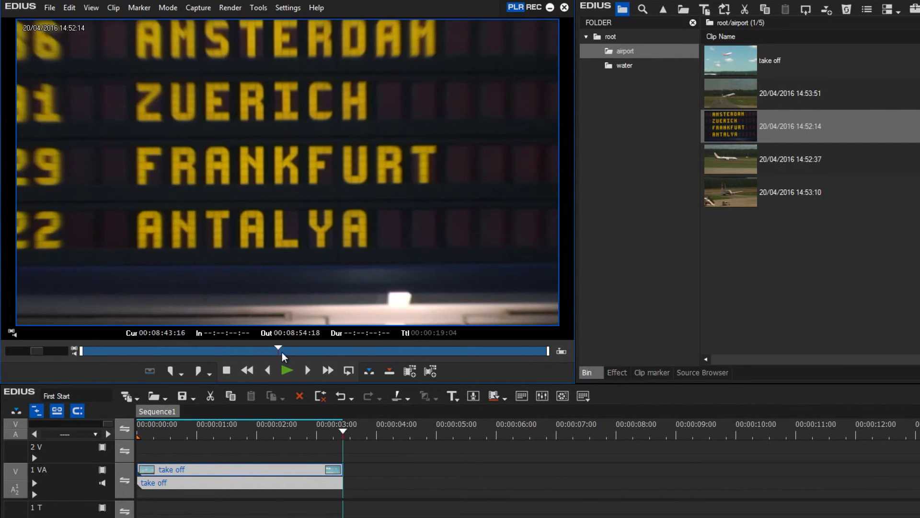
drag(289, 352, 307, 355)
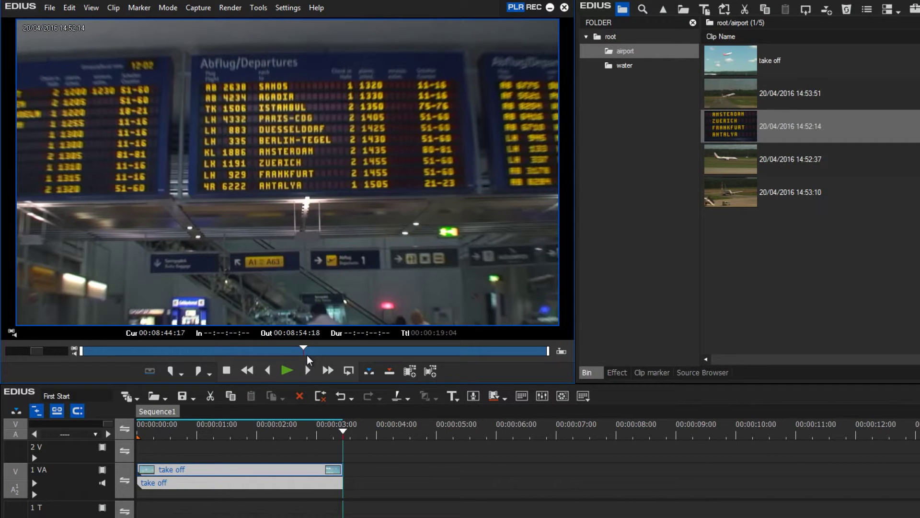
click(198, 370)
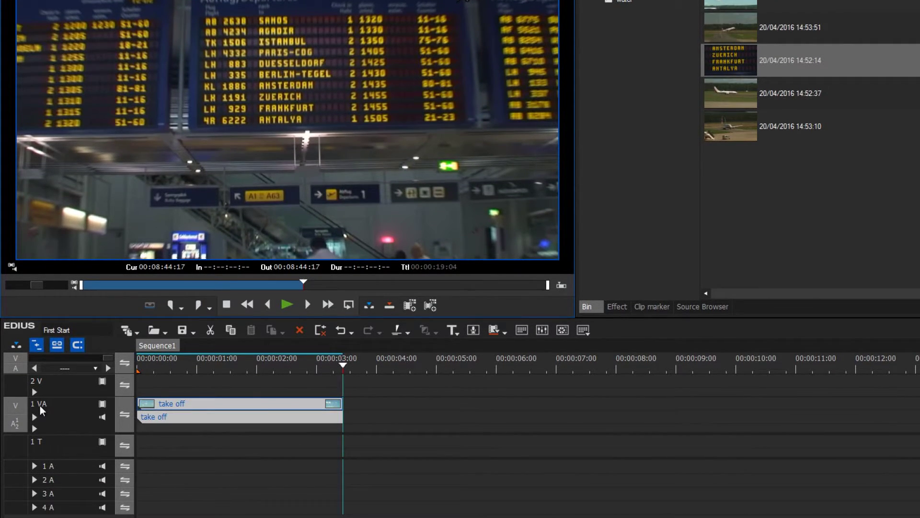
Step: Move the A1 source audio patch from the 1VA track header to track 1A
click(17, 424)
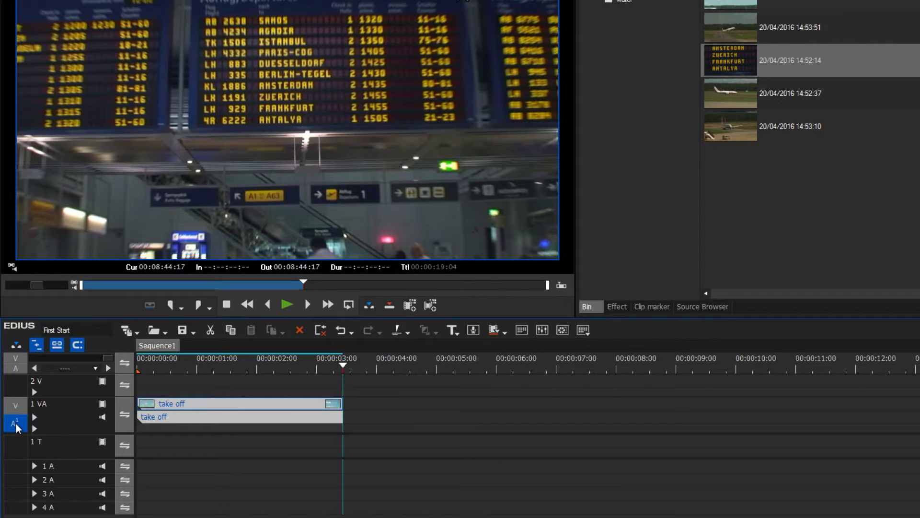
drag(16, 424, 22, 477)
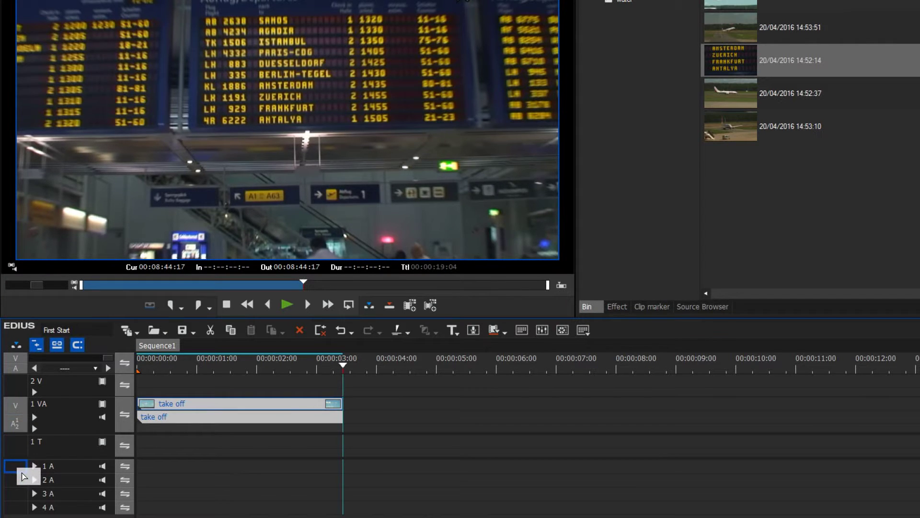
mouse_move(21, 476)
mouse_down()
mouse_move(32, 392)
mouse_move(24, 387)
mouse_up()
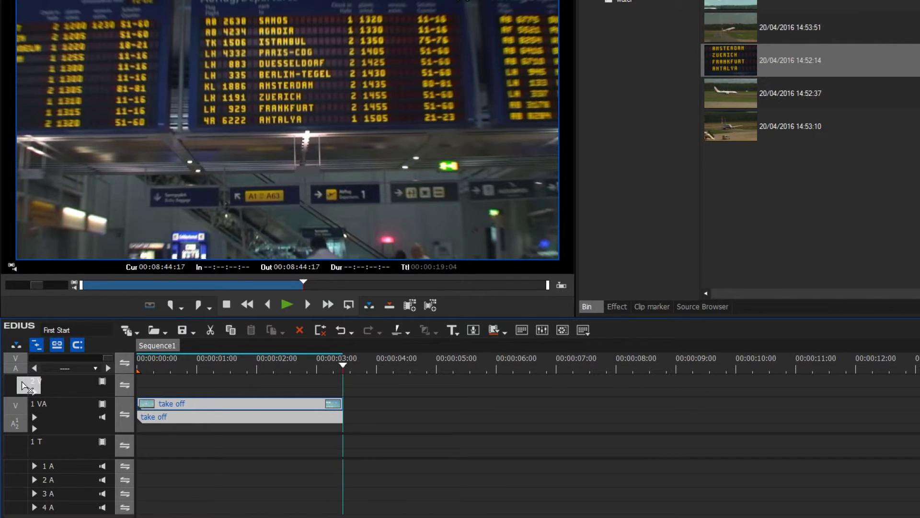
mouse_move(24, 387)
mouse_down()
mouse_move(22, 484)
mouse_move(19, 471)
mouse_up()
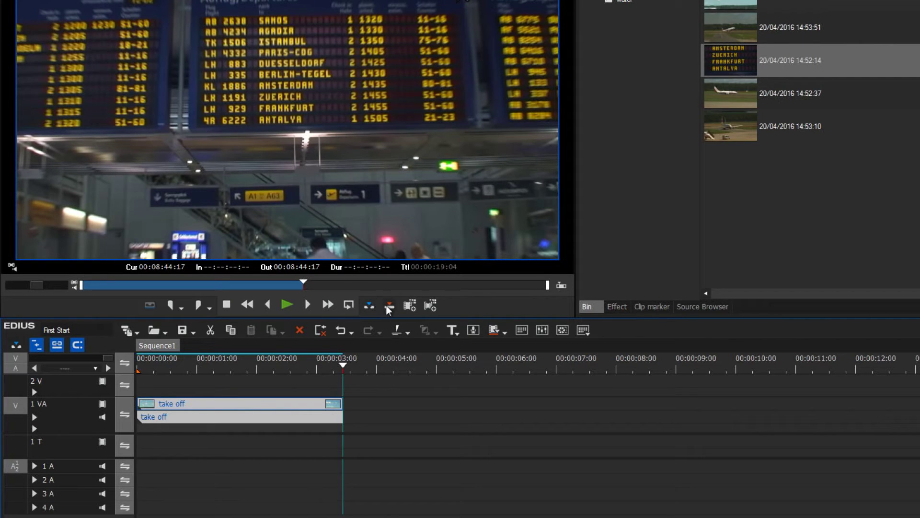
Step: Overwrite the departure-board clip onto the timeline right after 'take off'
click(388, 305)
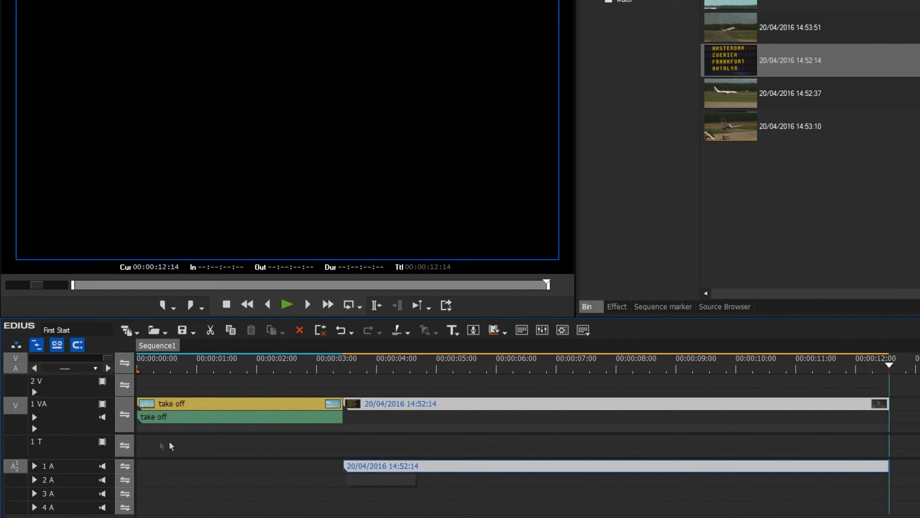
Step: Reset Source Channel Mapping so source audio routes back to track 1VA
right_click(19, 432)
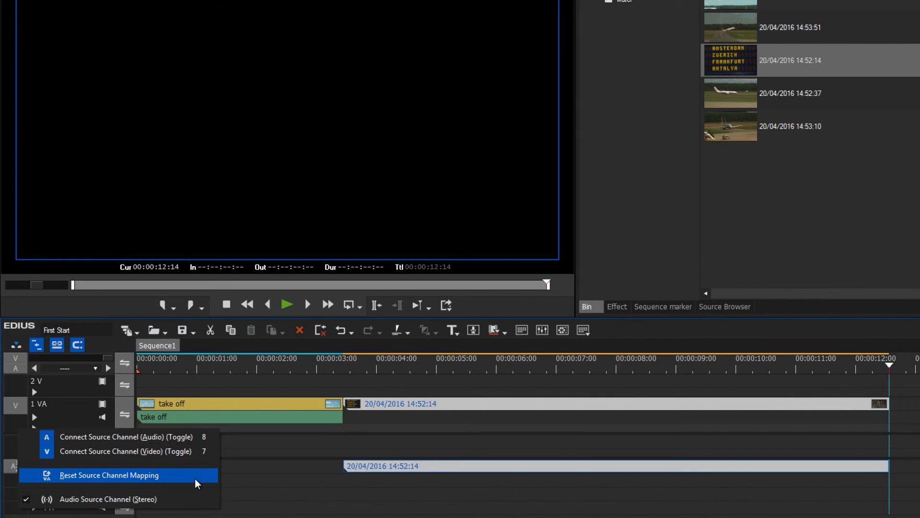
click(196, 484)
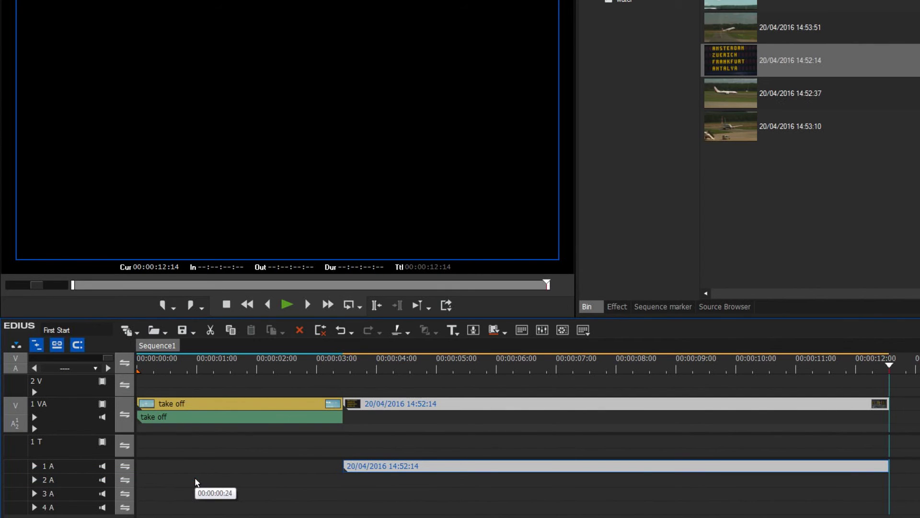
right_click(20, 453)
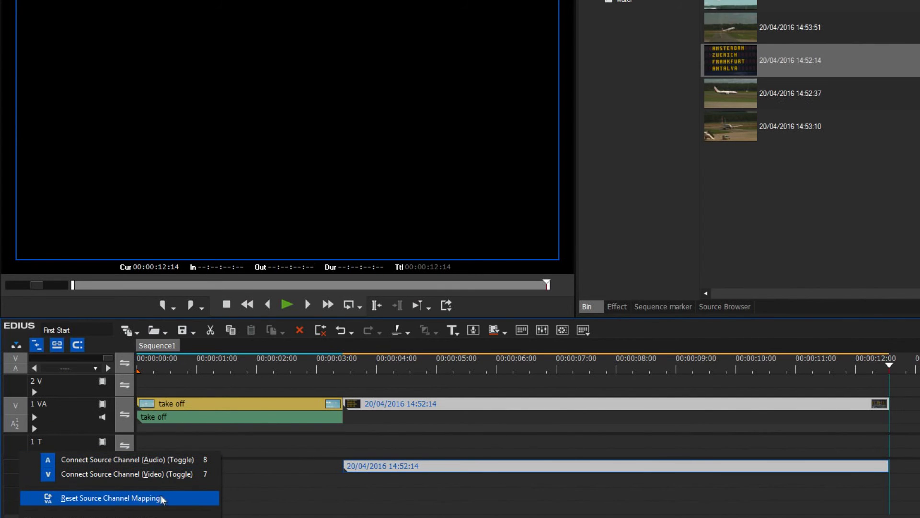